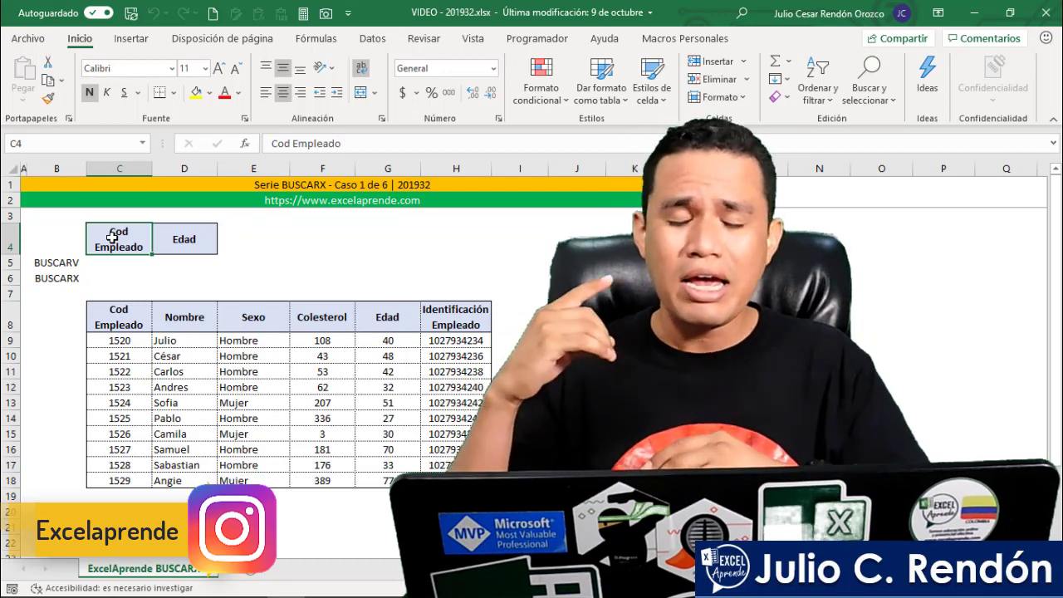
Try a =bus formula in F4 to find BUSCARX, cancel it, and view the File > Account page.
click(194, 241)
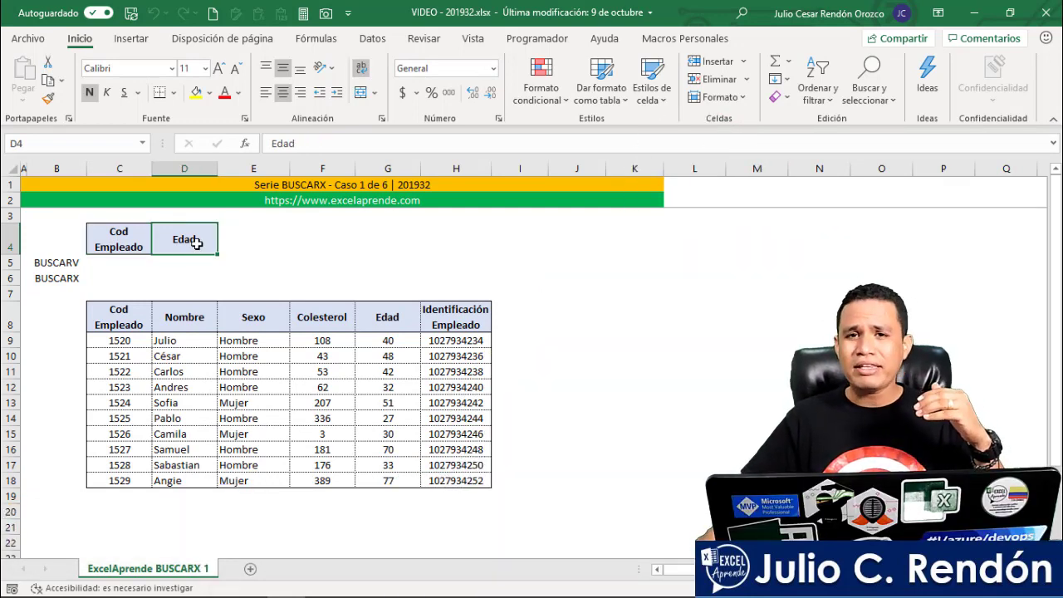
click(329, 239)
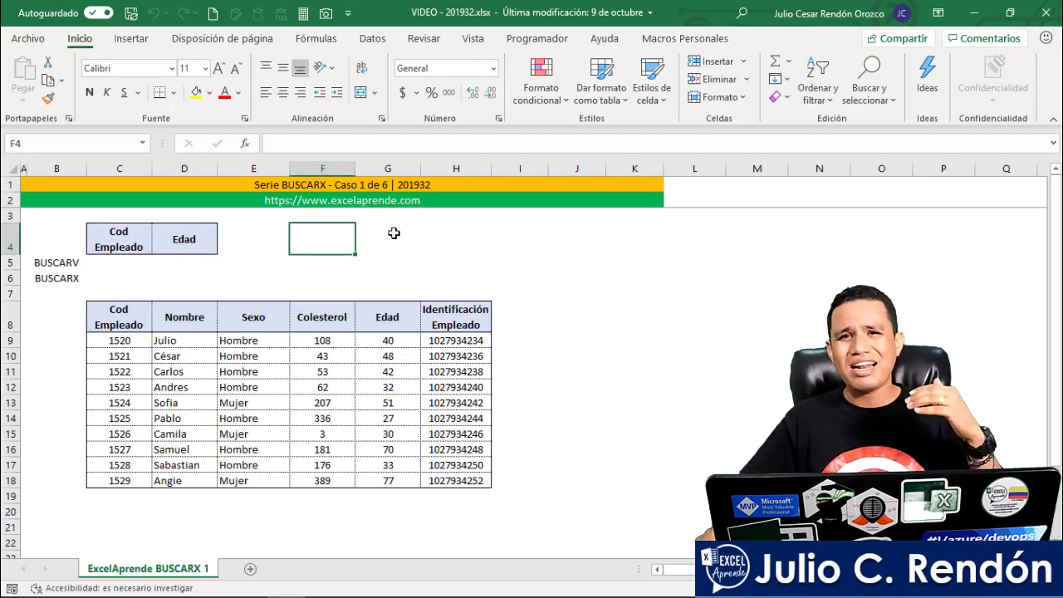
text(=b)
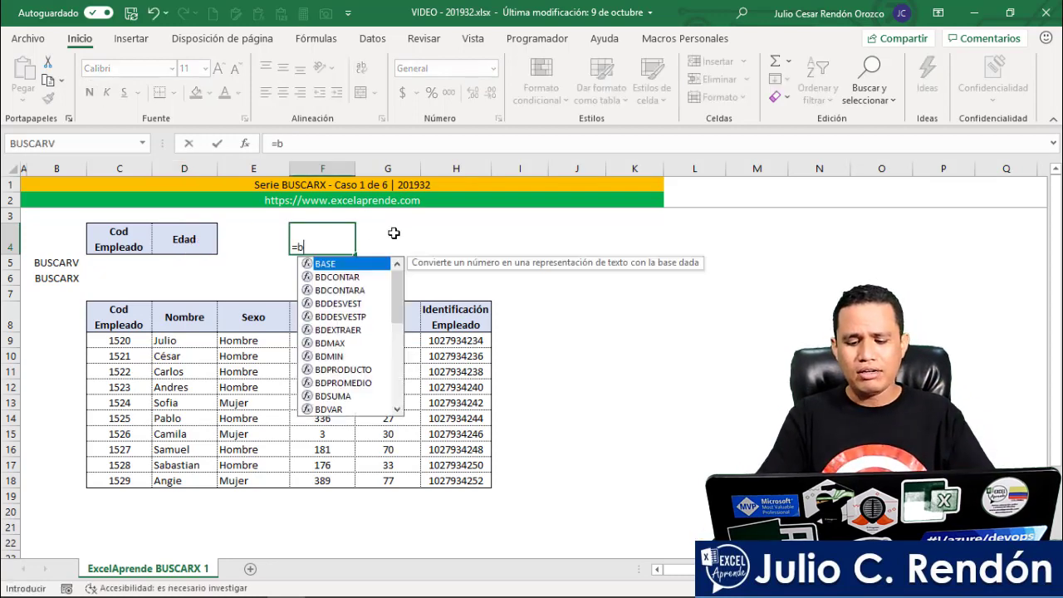
text(us)
key(Down)
key(Down)
key(Down)
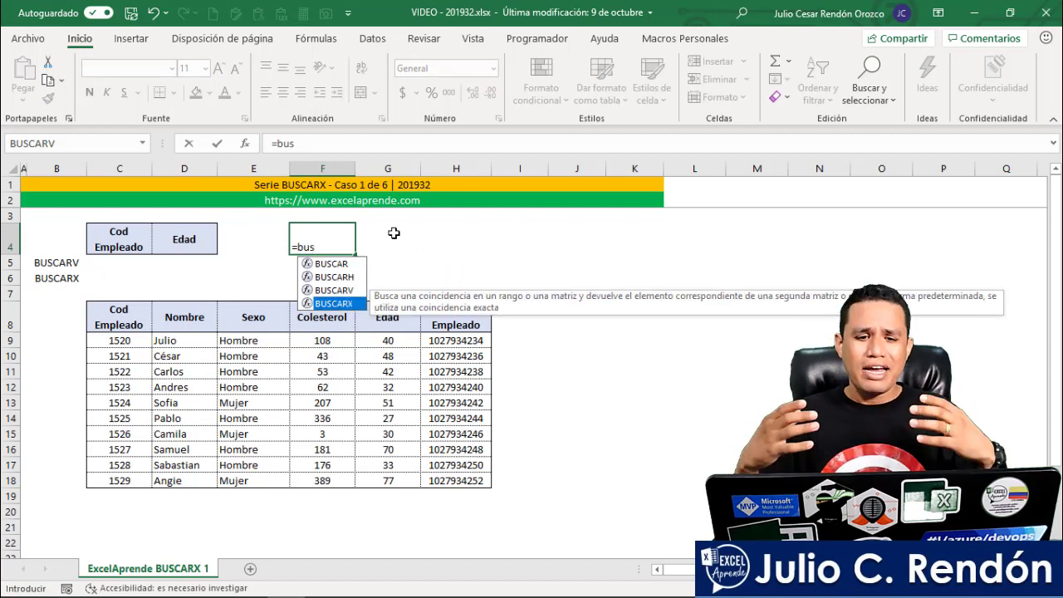
key(Escape)
key(Escape)
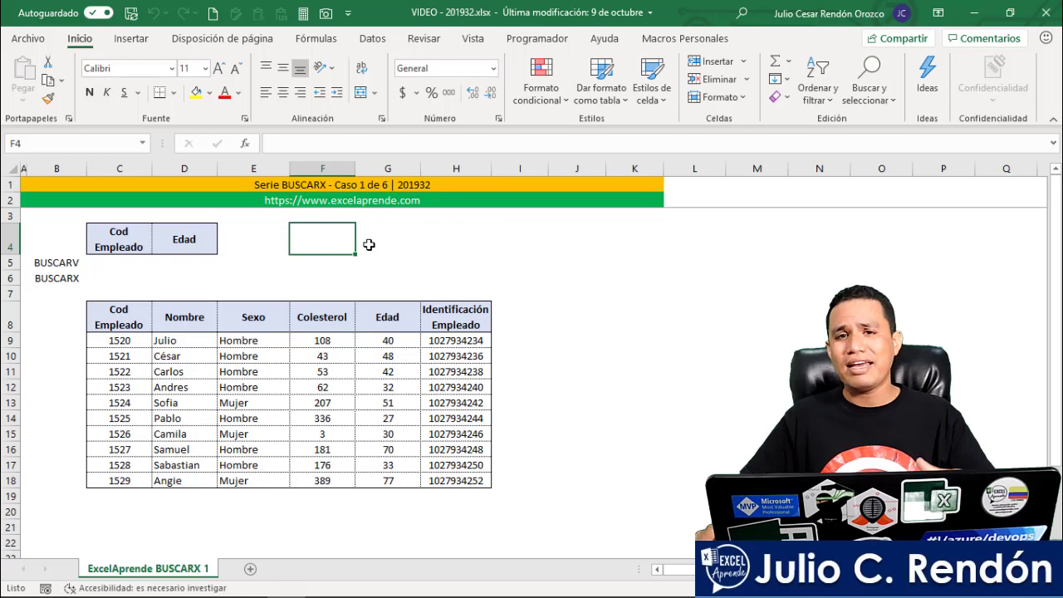
click(25, 38)
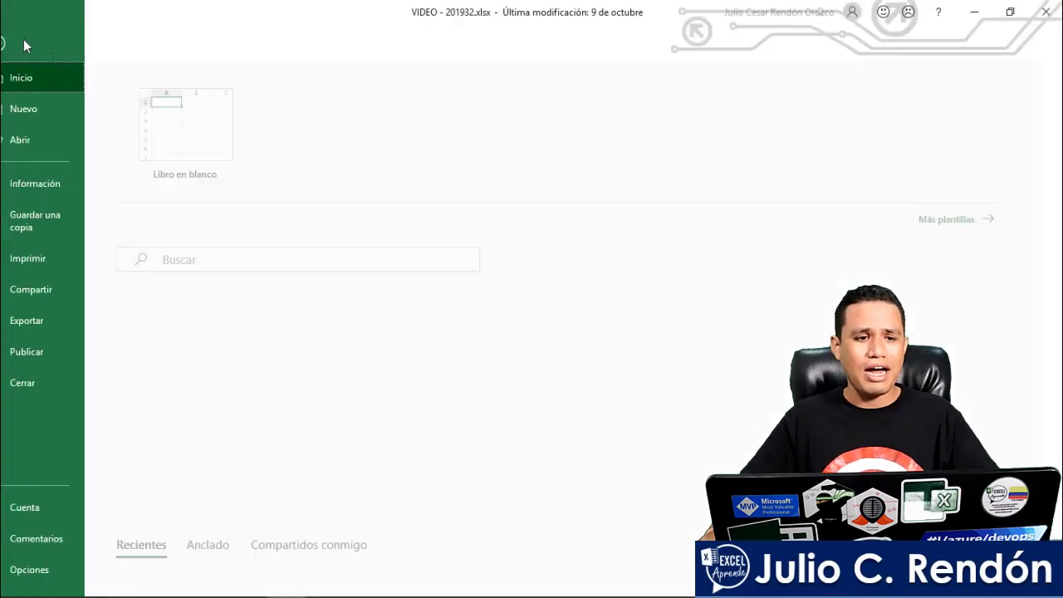
click(77, 518)
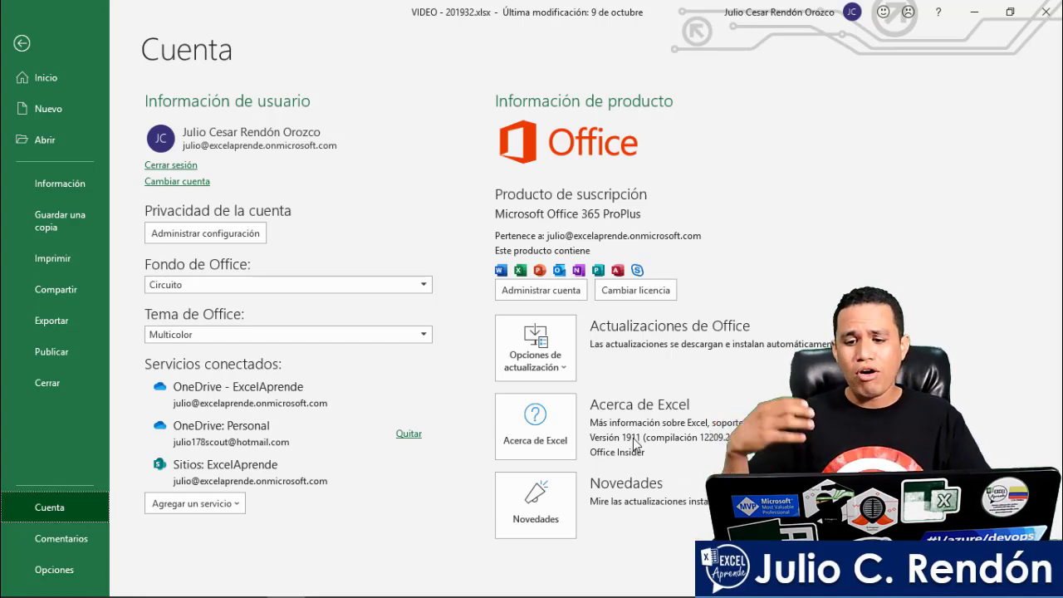
Leave the Account page and return to the employee table worksheet.
key(Escape)
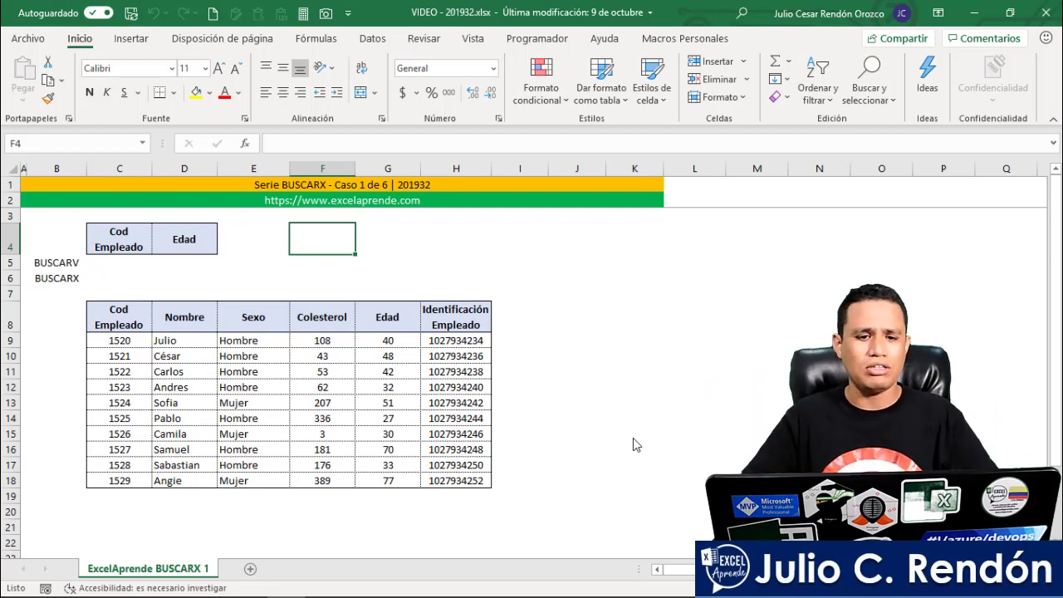
click(112, 260)
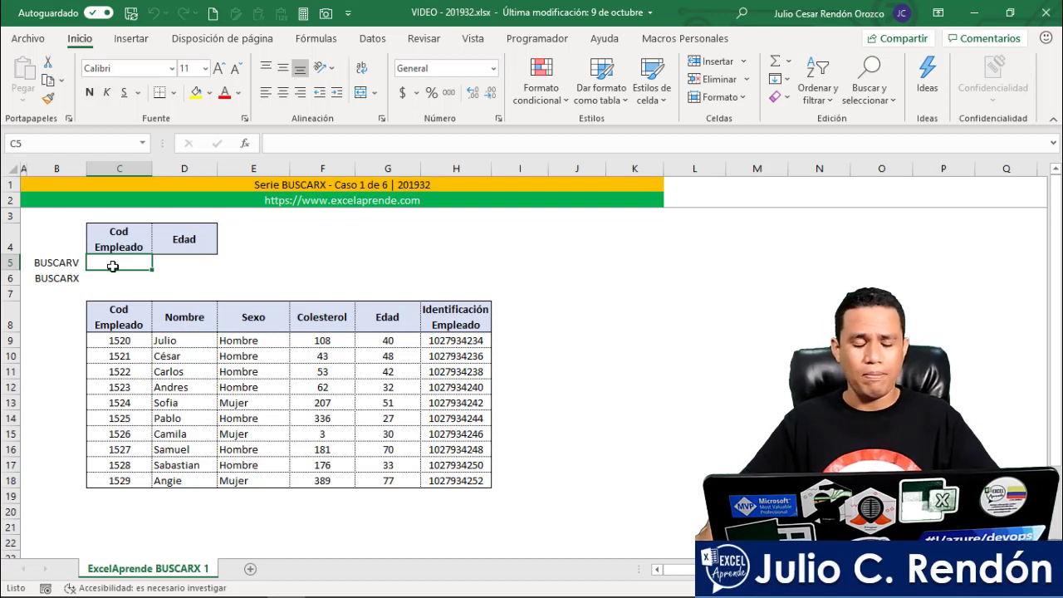
drag(119, 317, 118, 475)
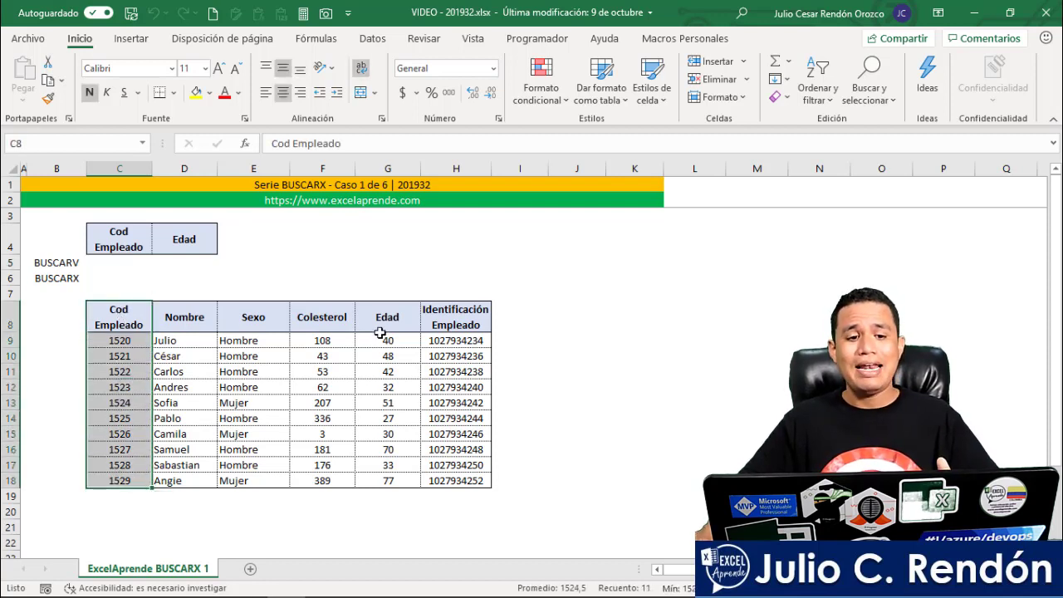
drag(380, 332, 382, 482)
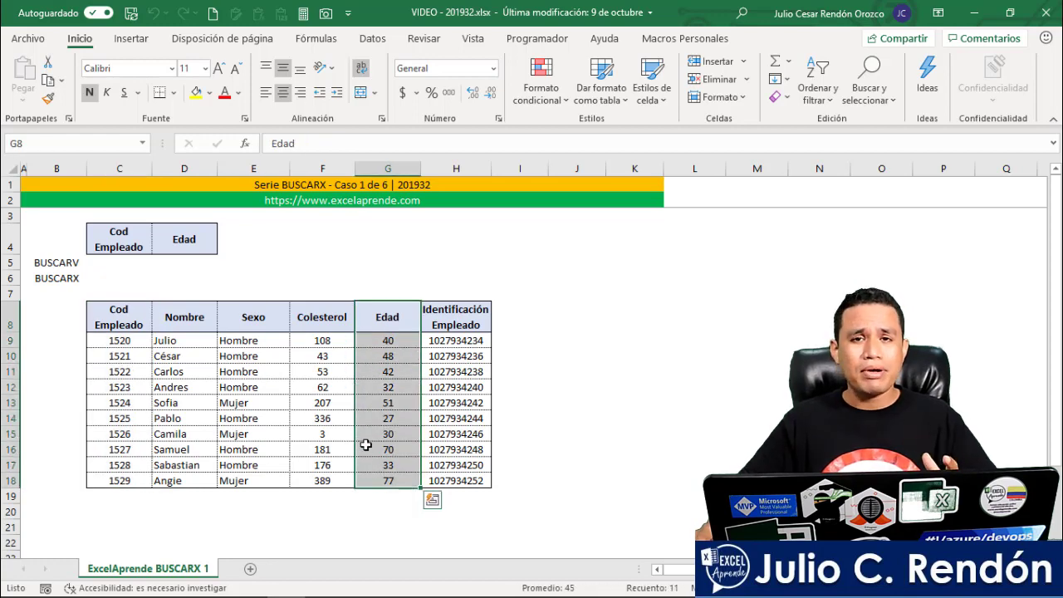
drag(119, 322, 443, 316)
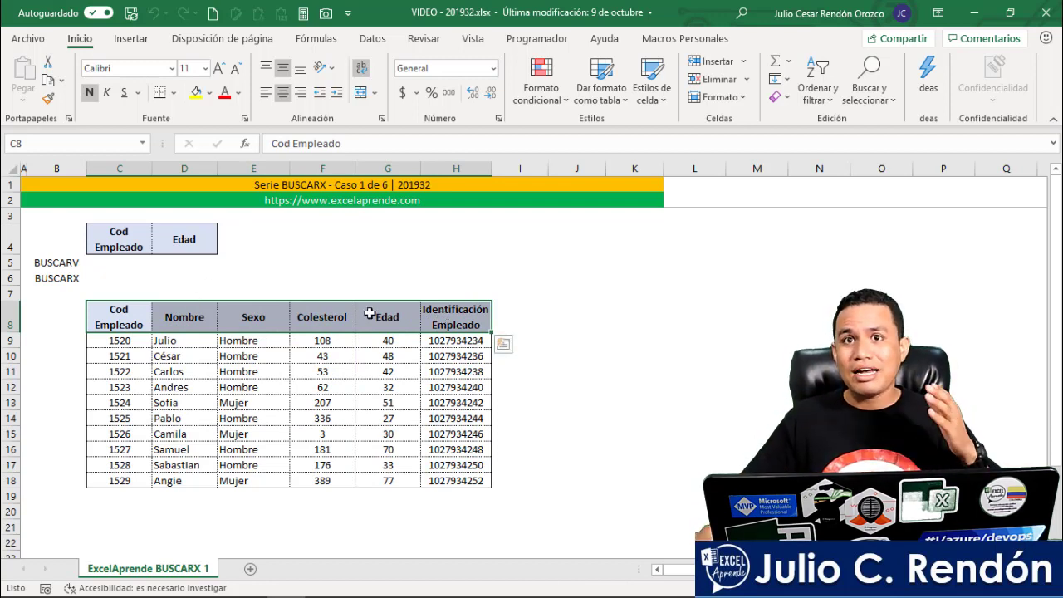
drag(369, 340, 374, 478)
click(125, 319)
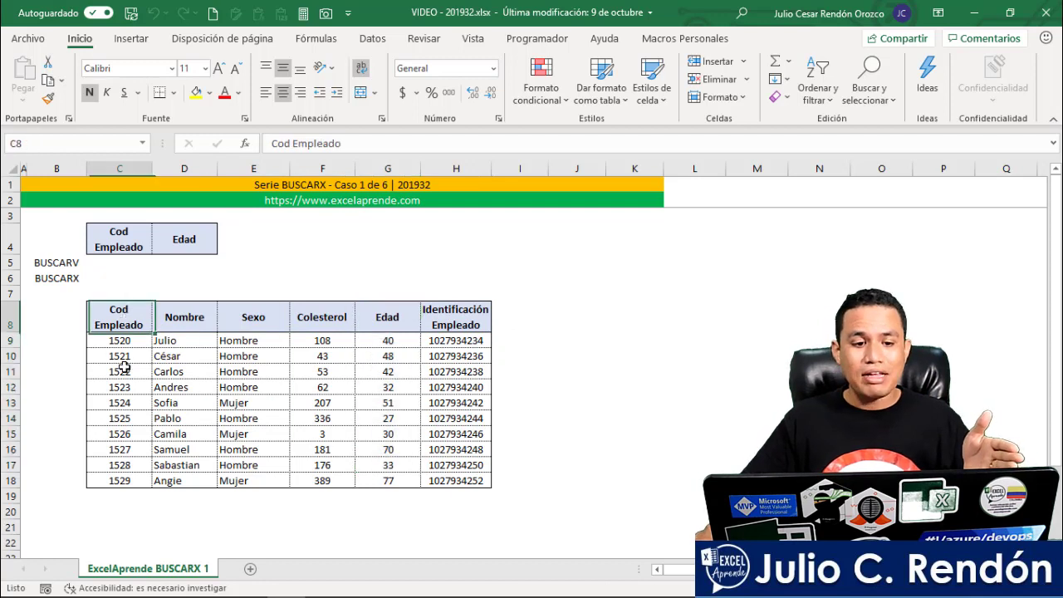
drag(123, 367, 121, 471)
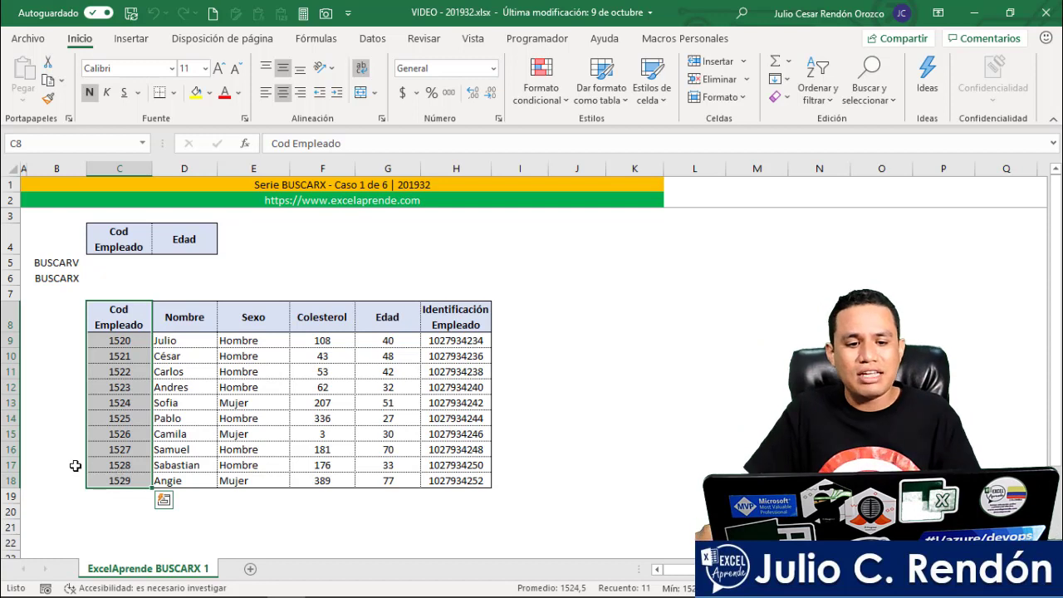
mouse_move(166, 324)
mouse_down()
mouse_move(220, 344)
mouse_move(329, 320)
mouse_up()
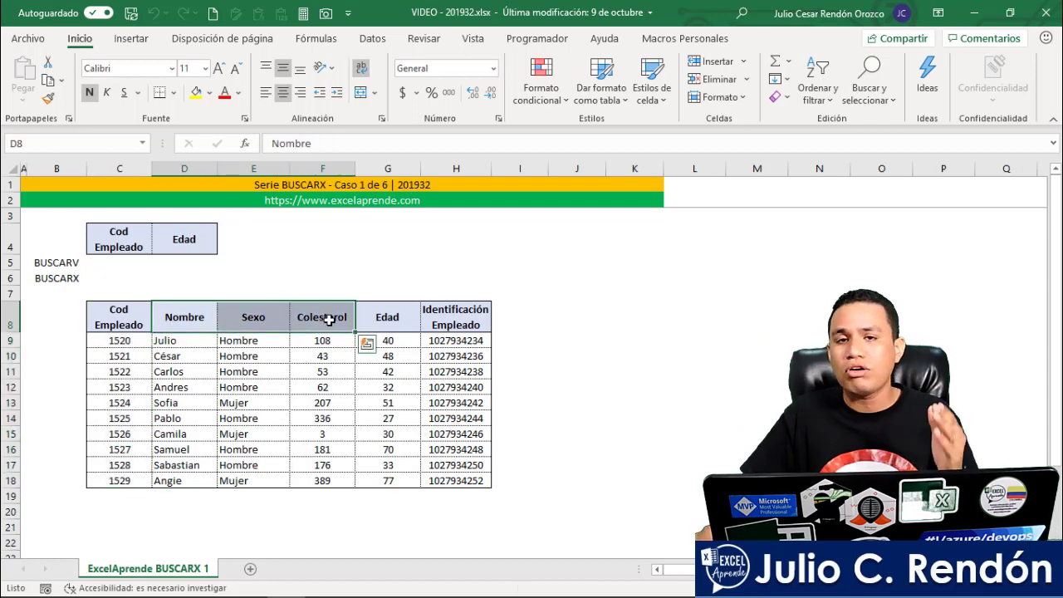
drag(117, 264, 120, 274)
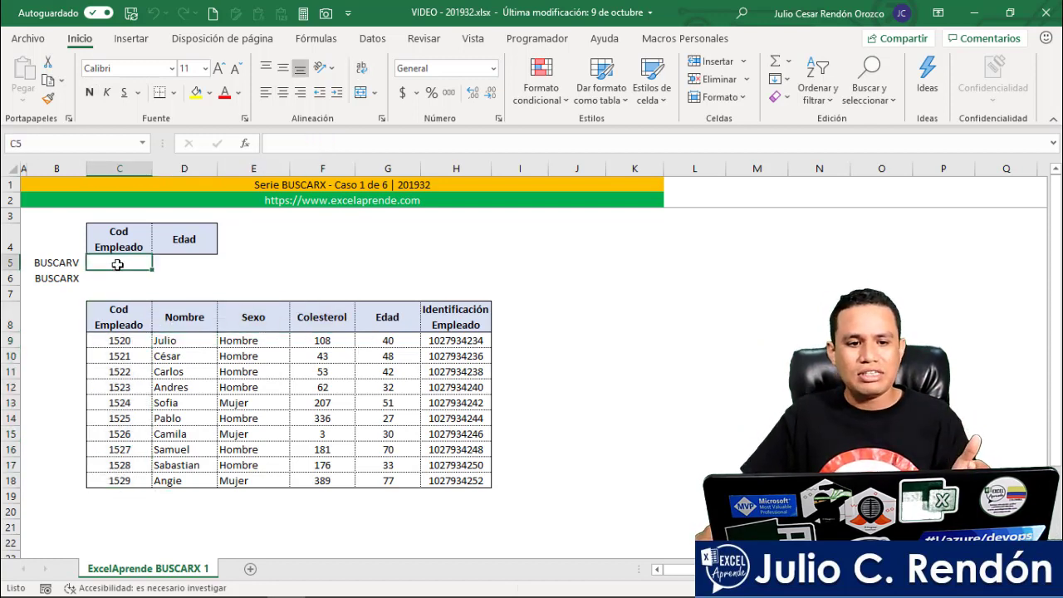
Add list data validation to C5:C6 with source =$C$9:$C$18.
click(371, 40)
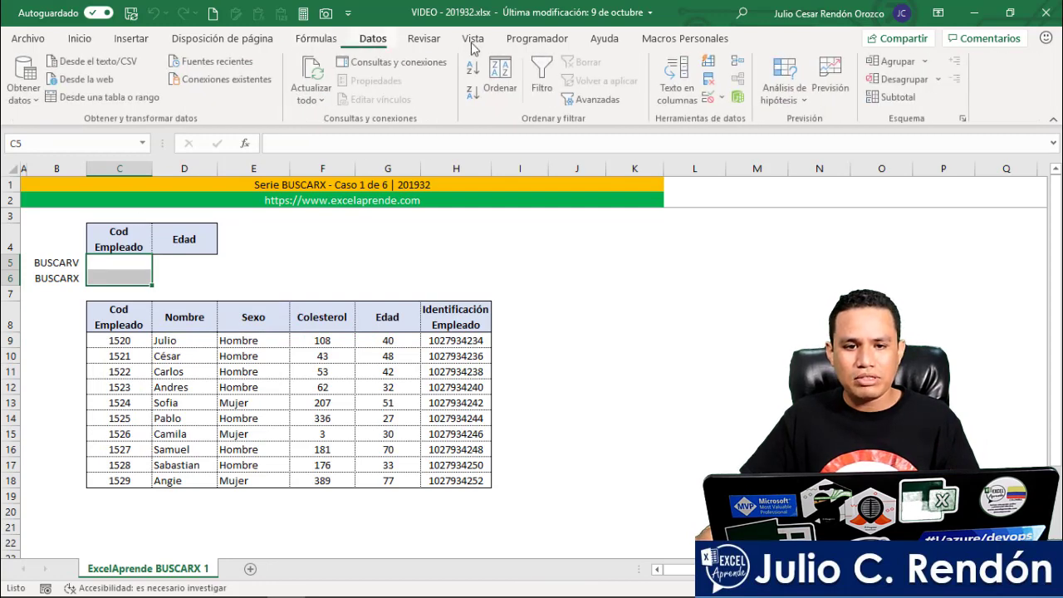
click(710, 97)
click(588, 226)
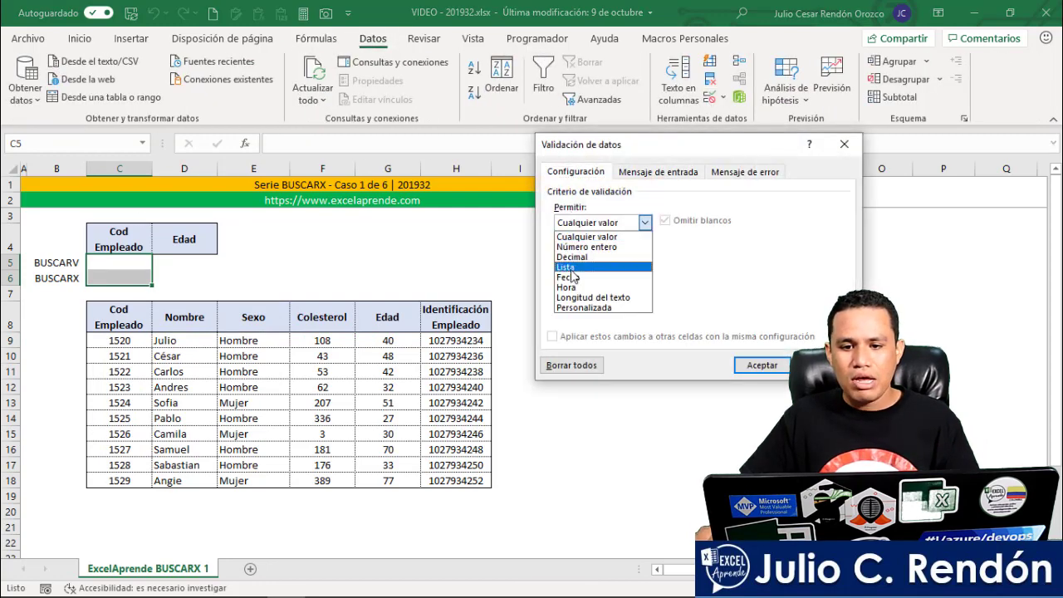
click(573, 266)
click(643, 286)
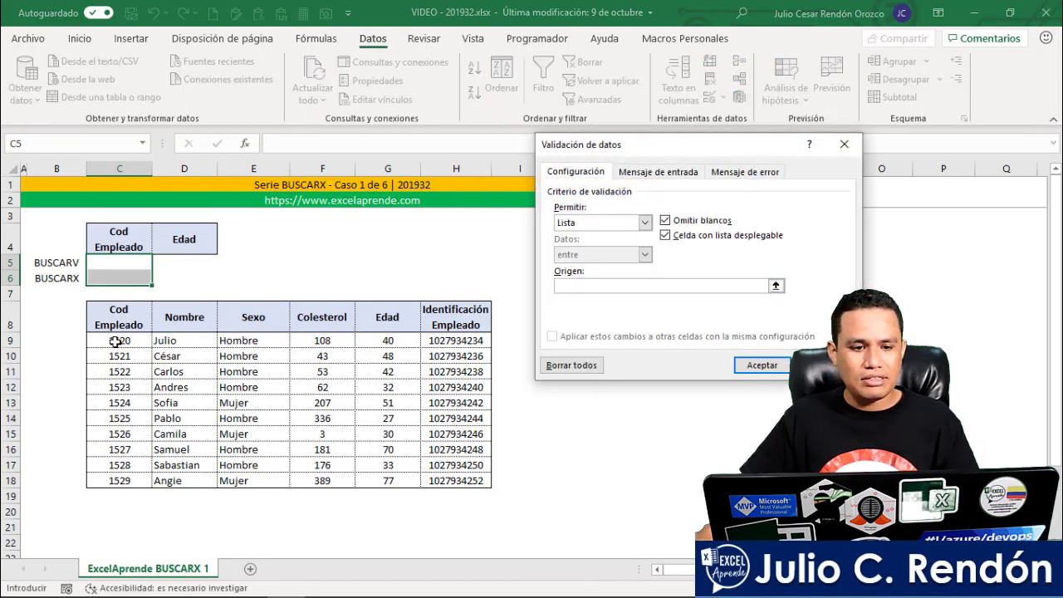
drag(115, 341, 118, 480)
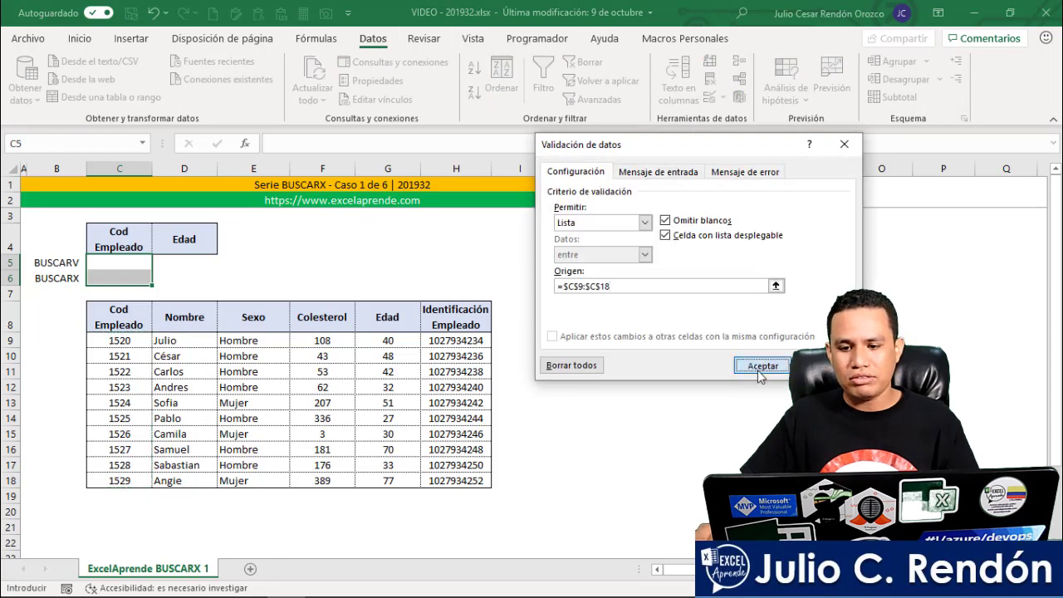
click(758, 369)
click(119, 263)
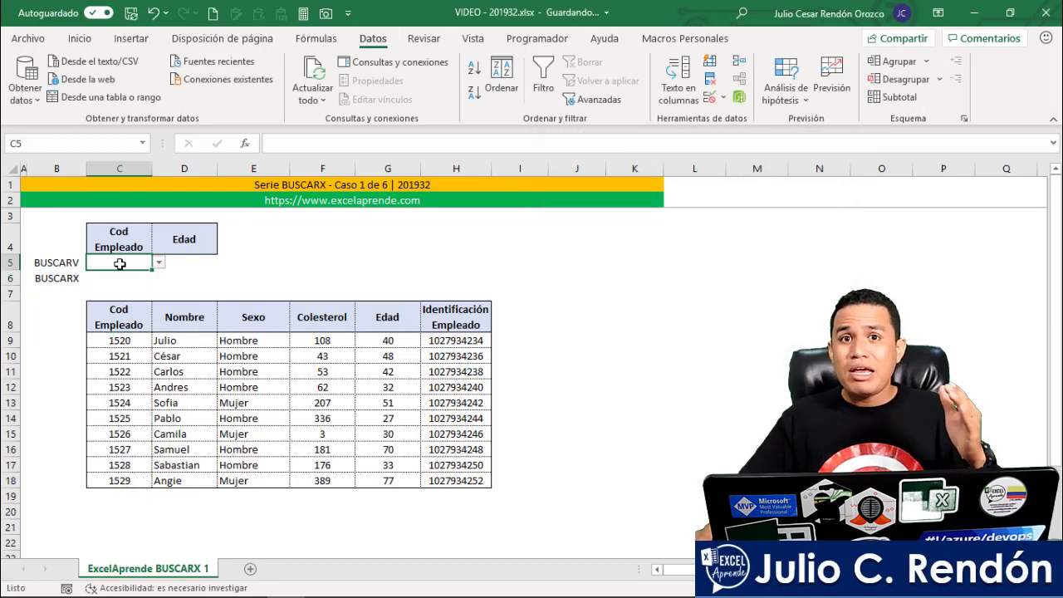
Choose employee code 1520 in C5's dropdown and copy it into C6.
click(158, 263)
click(126, 277)
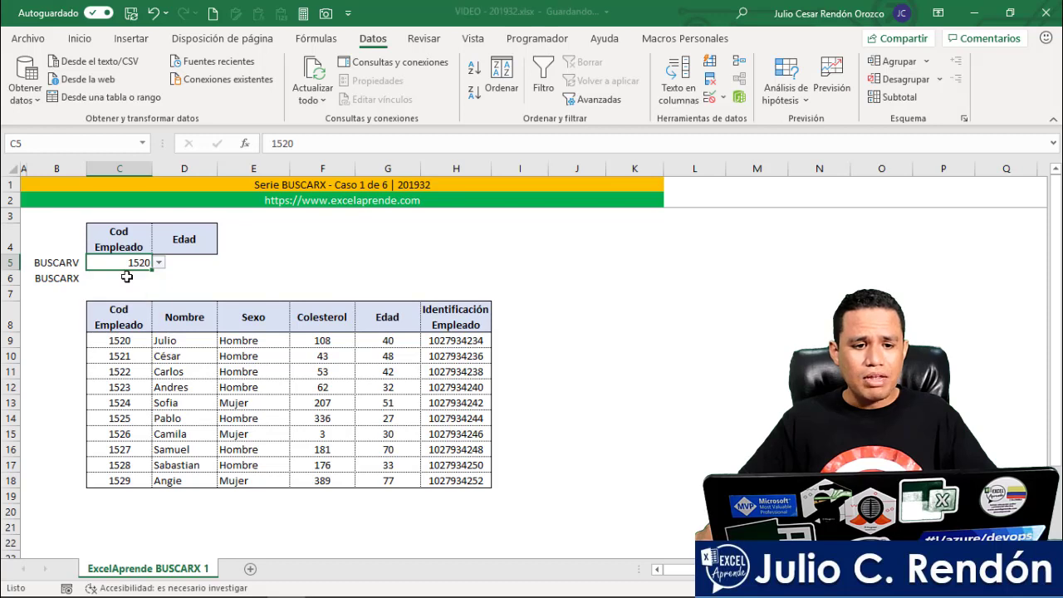
key(ctrl+c)
click(126, 277)
key(Return)
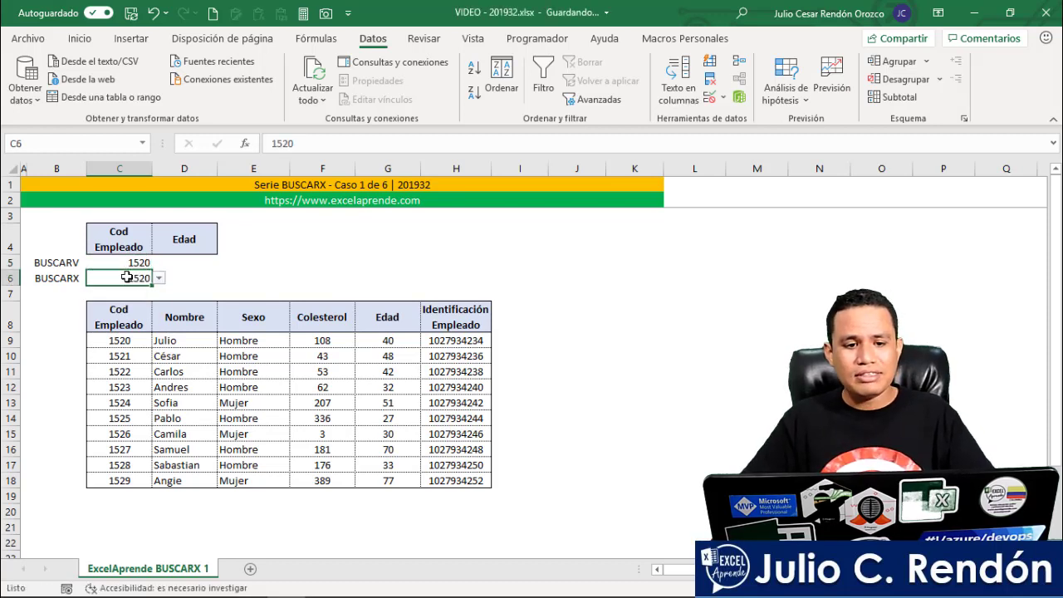
key(Up)
key(Right)
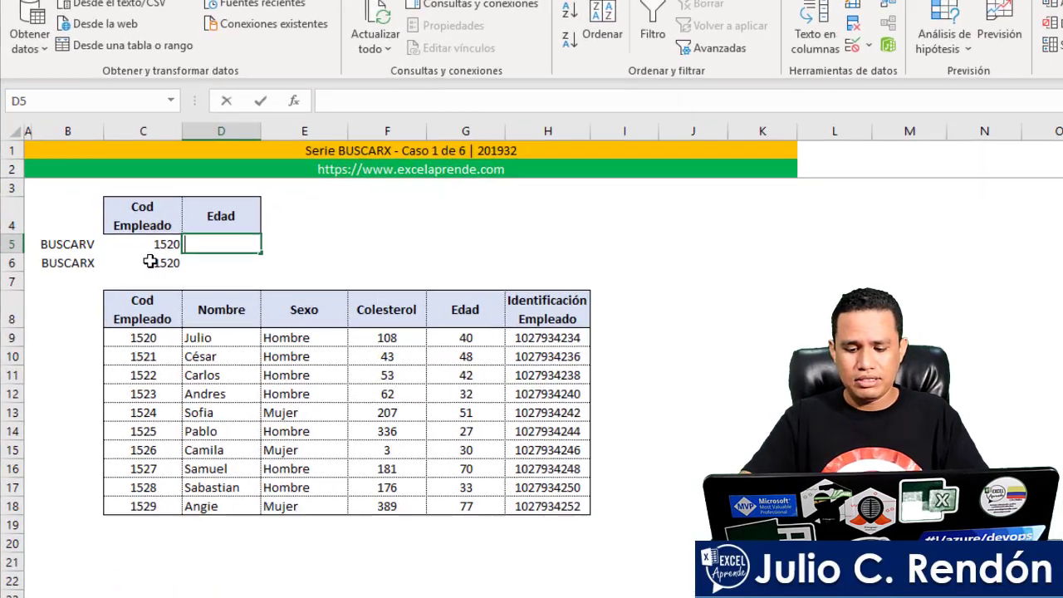
Enter =BUSCARV(C5;$C$8:$G$18;5;0) in D5, returning age 40.
text(=bus)
key(Down)
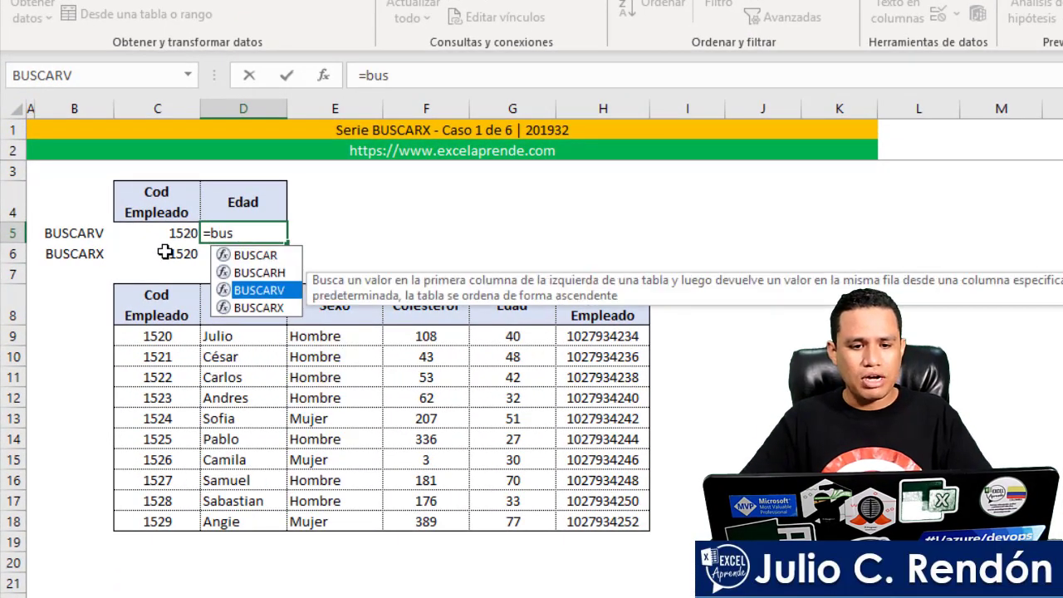
key(Tab)
key(Left)
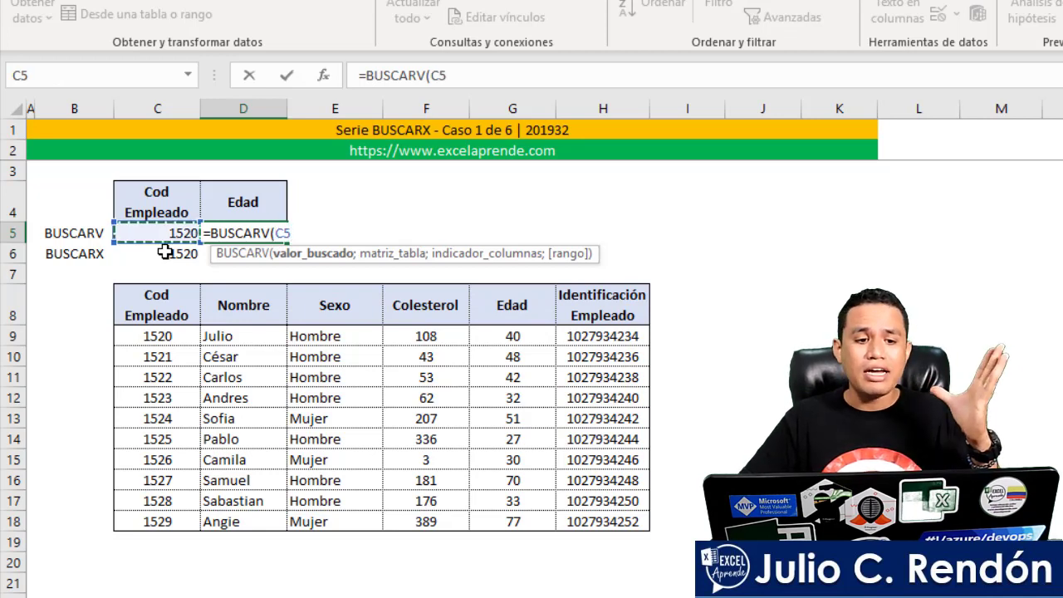
text(;)
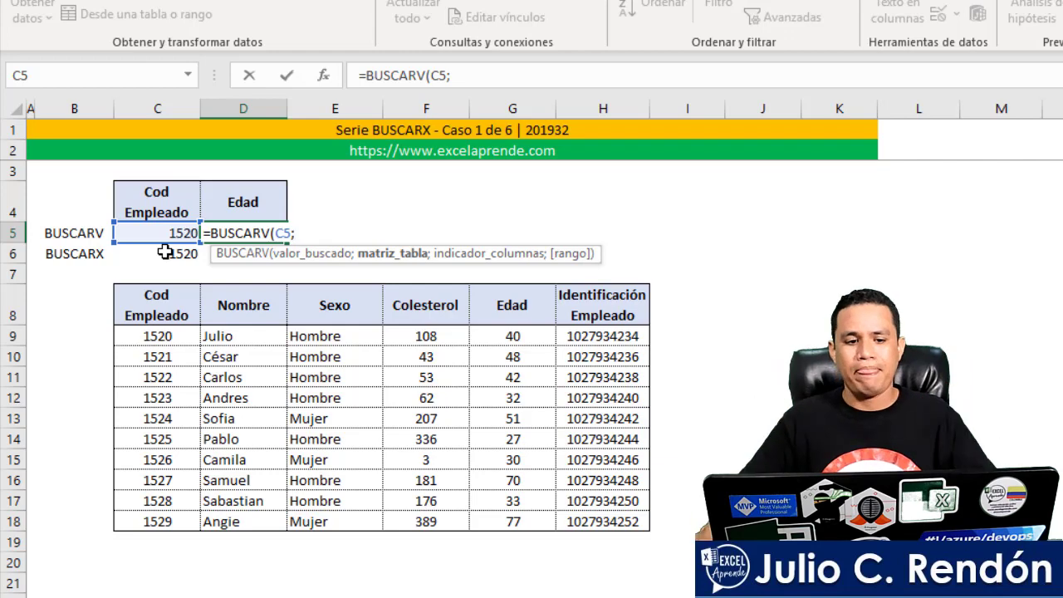
drag(127, 313, 494, 516)
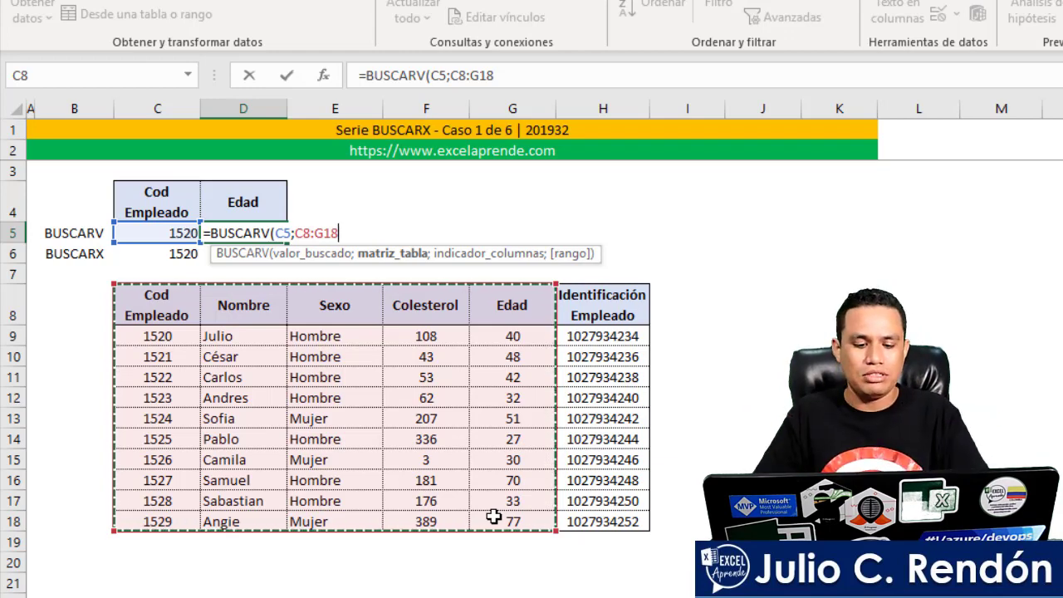
key(F4)
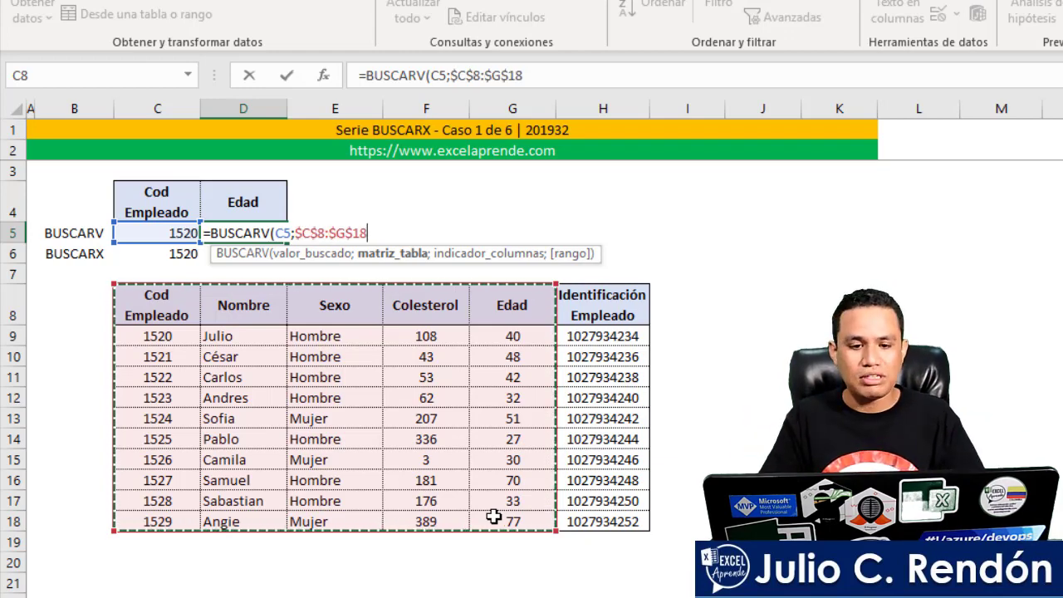
text(;5)
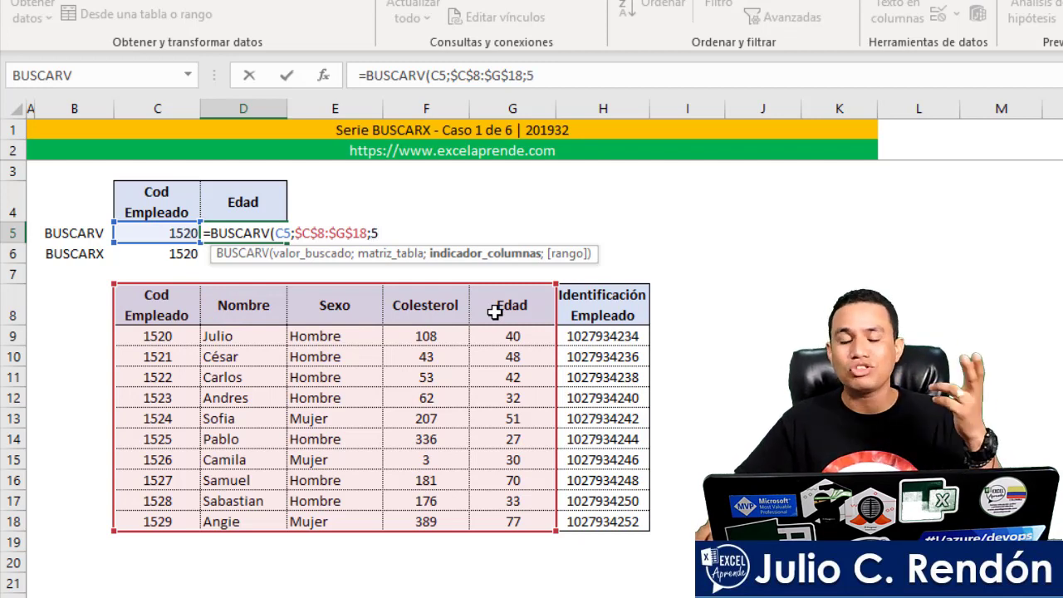
text(;0)
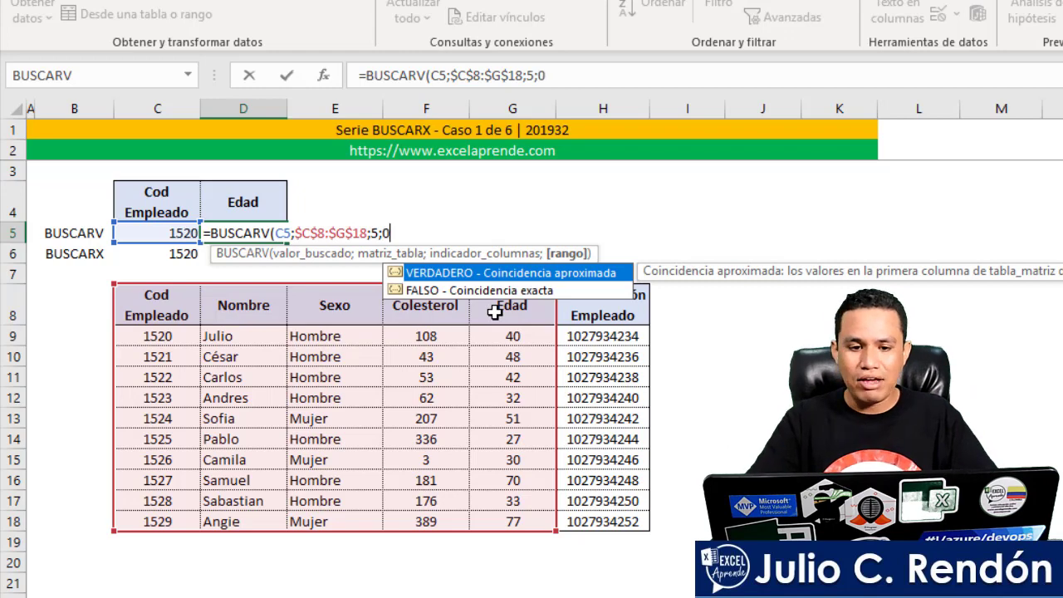
text())
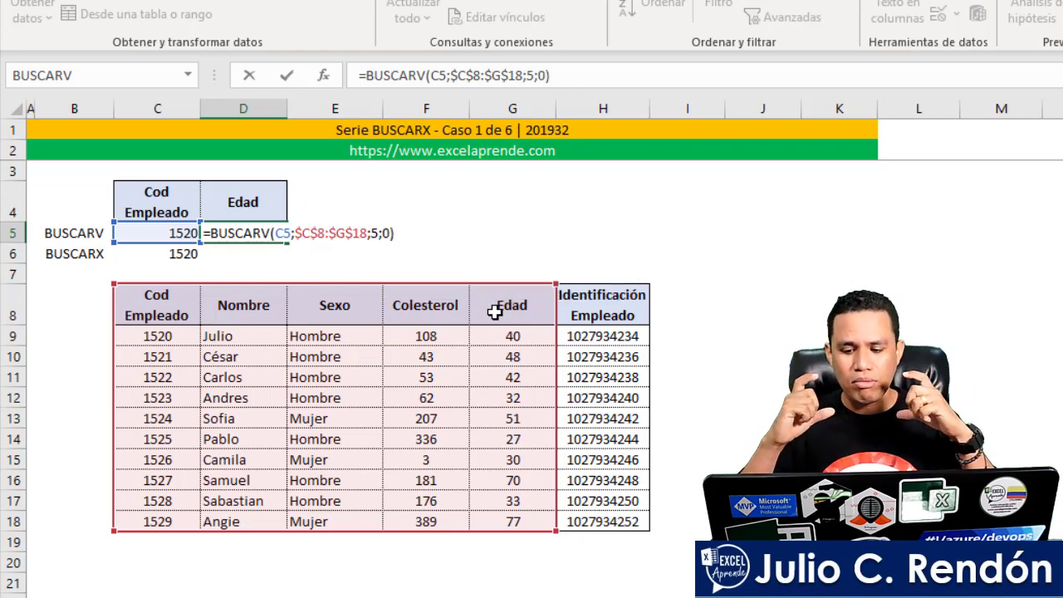
key(Return)
key(Up)
key(Right)
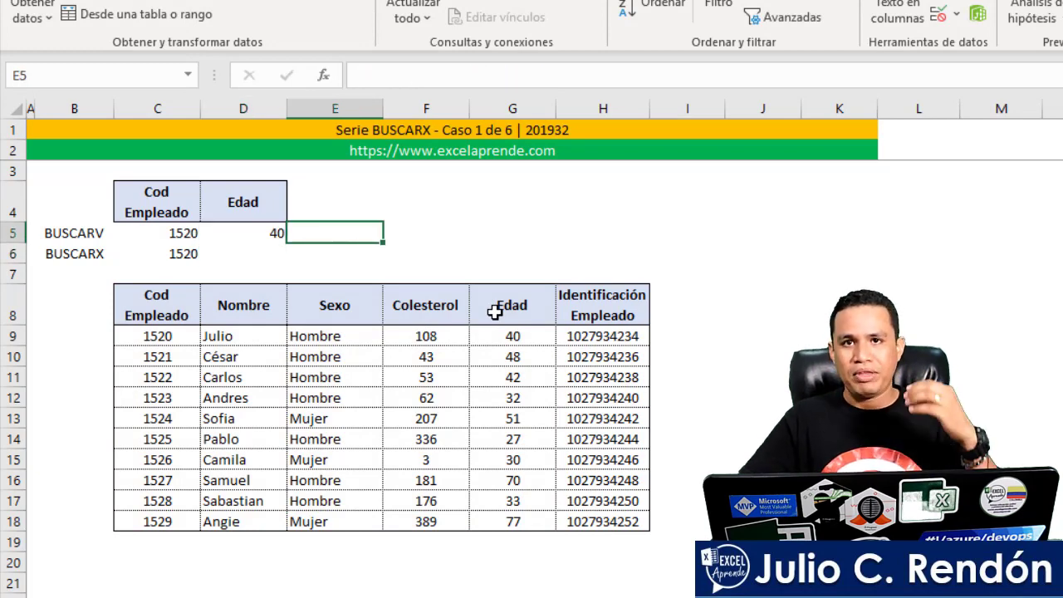
Enter =FORMULATEXTO(D5) in E5 to display D5's formula as text.
text(=fo)
key(Tab)
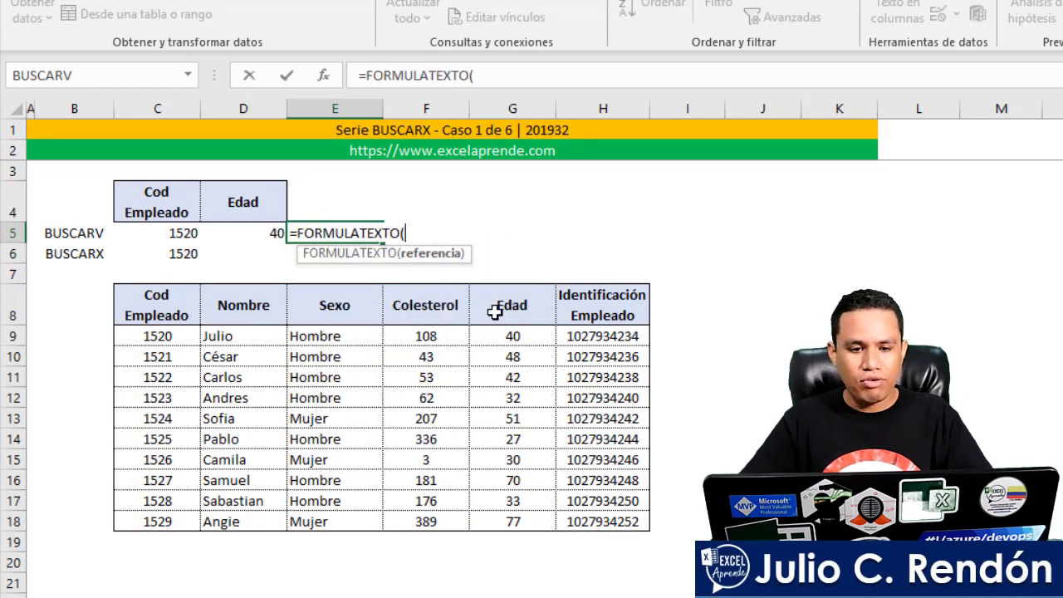
key(Left)
key(Return)
Enlarge the font of E5's formula text and make it bold.
key(Up)
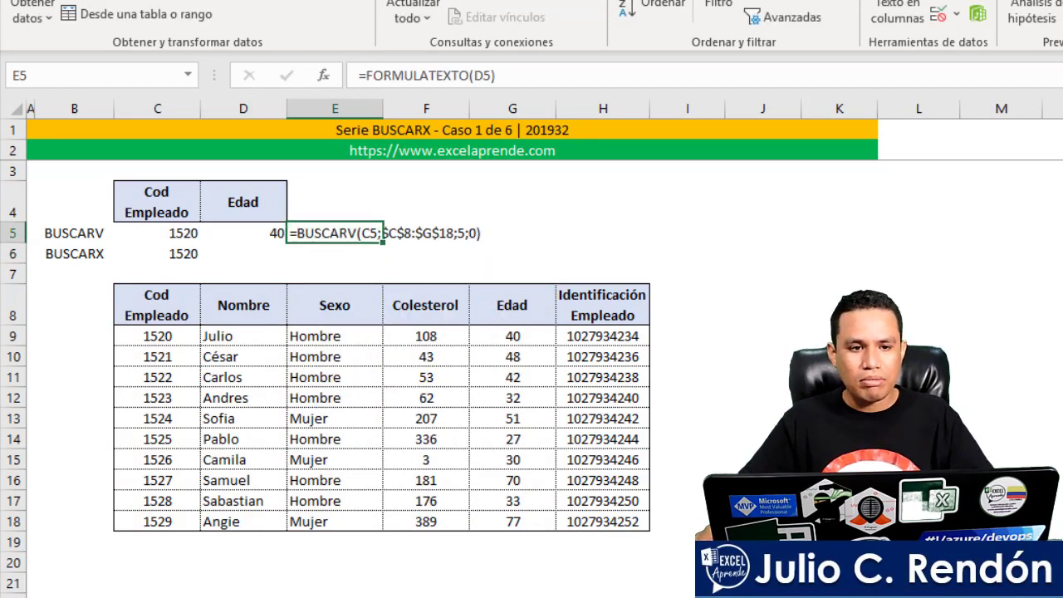
key(alt+o)
key(ctrl+shift+greater)
key(ctrl+shift+greater)
key(ctrl+shift+greater)
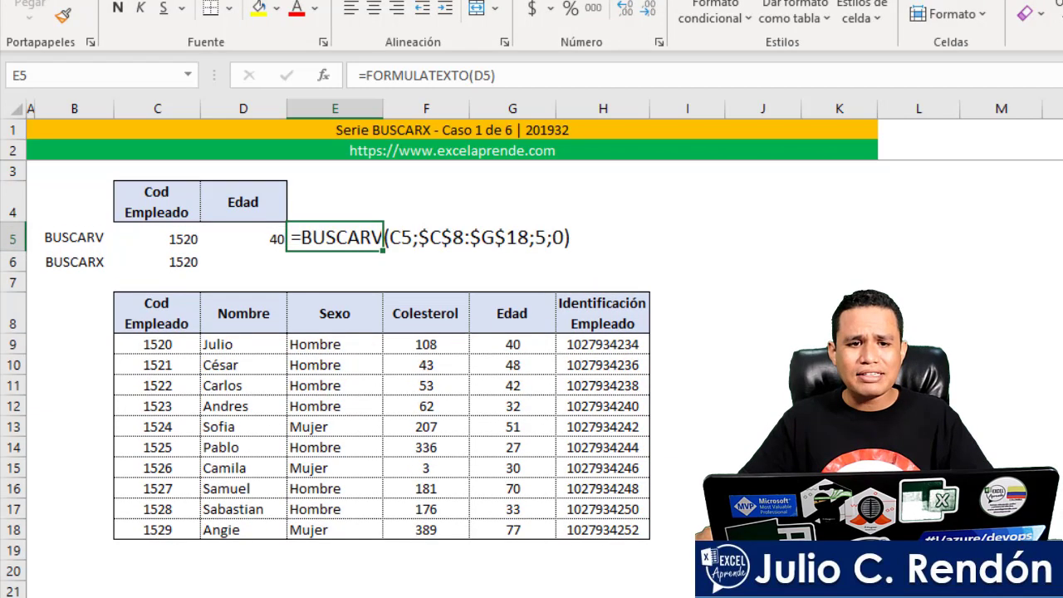
click(120, 10)
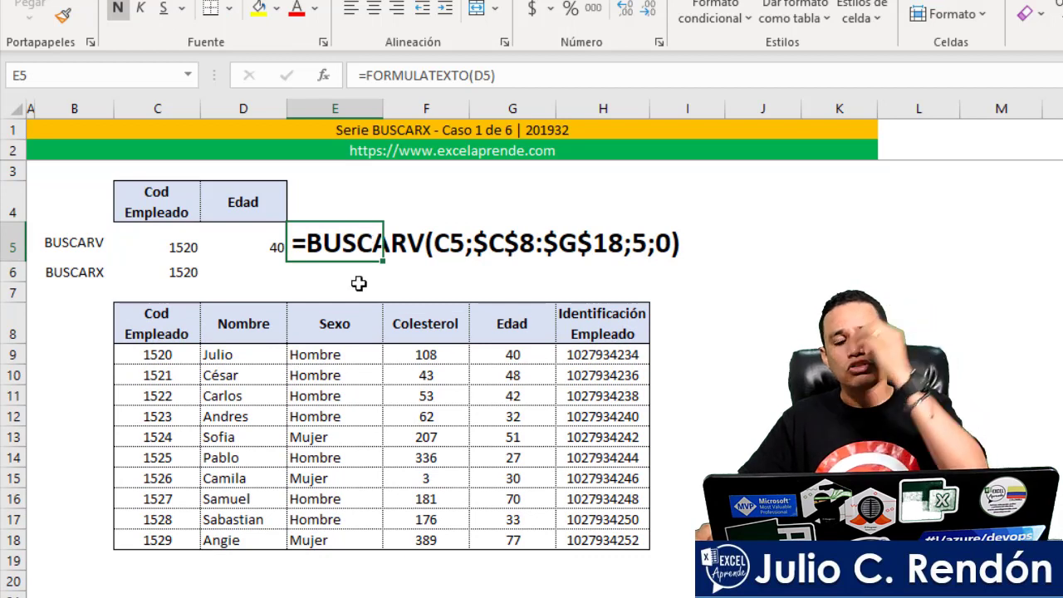
click(354, 296)
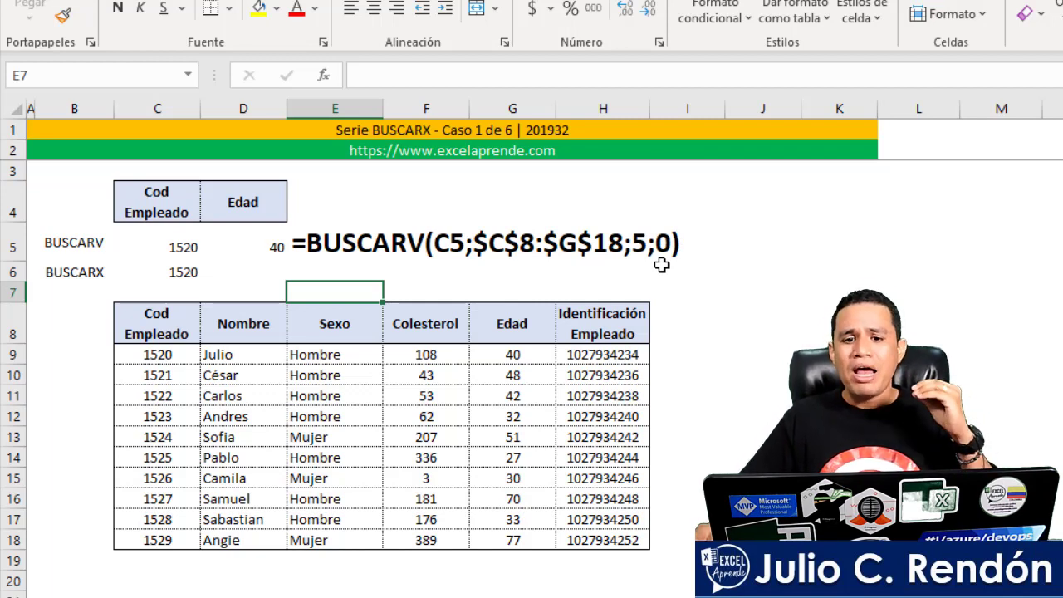
click(278, 273)
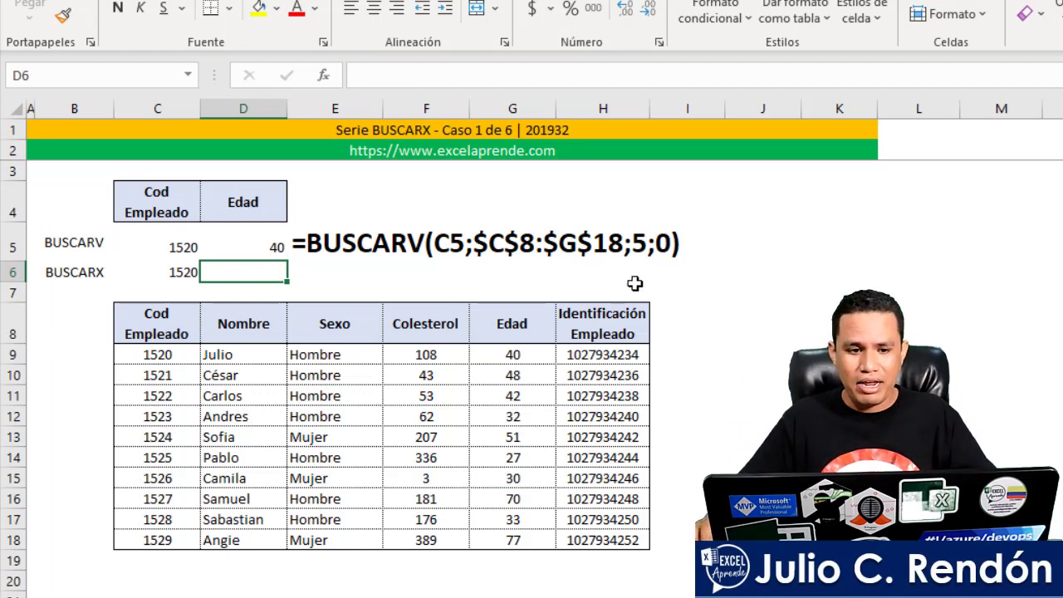
Enter =BUSCARX(C6;C8:C18;G8:G18) in D6, returning age 40.
text(=bus)
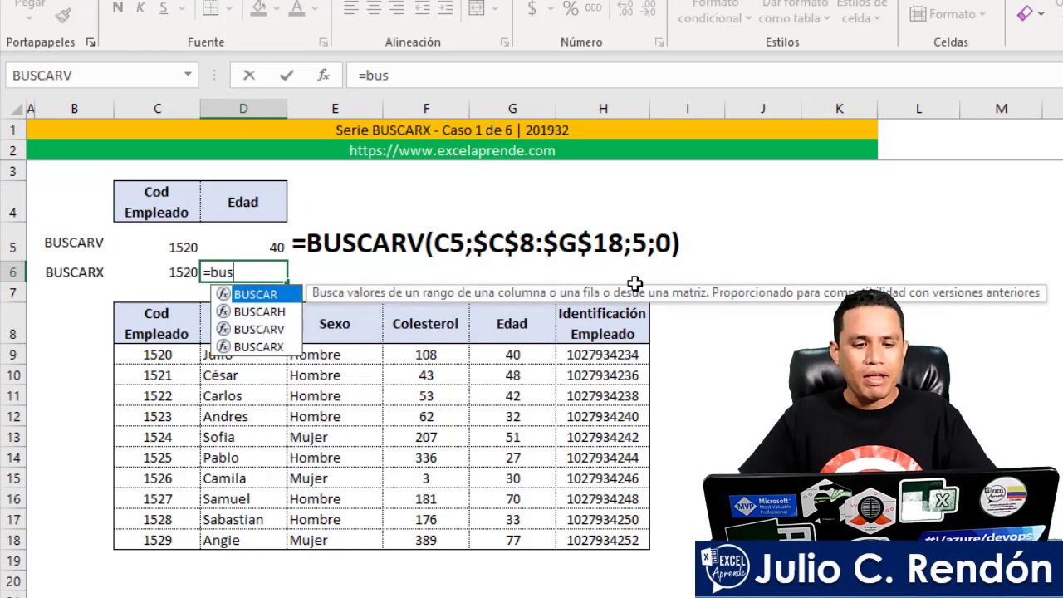
key(Down)
key(Tab)
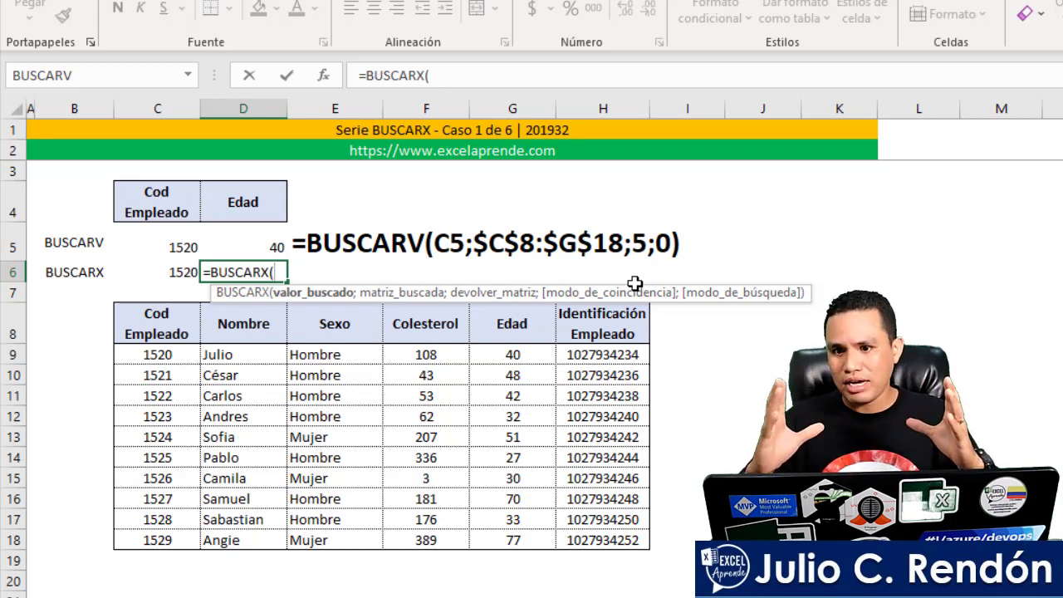
key(Left)
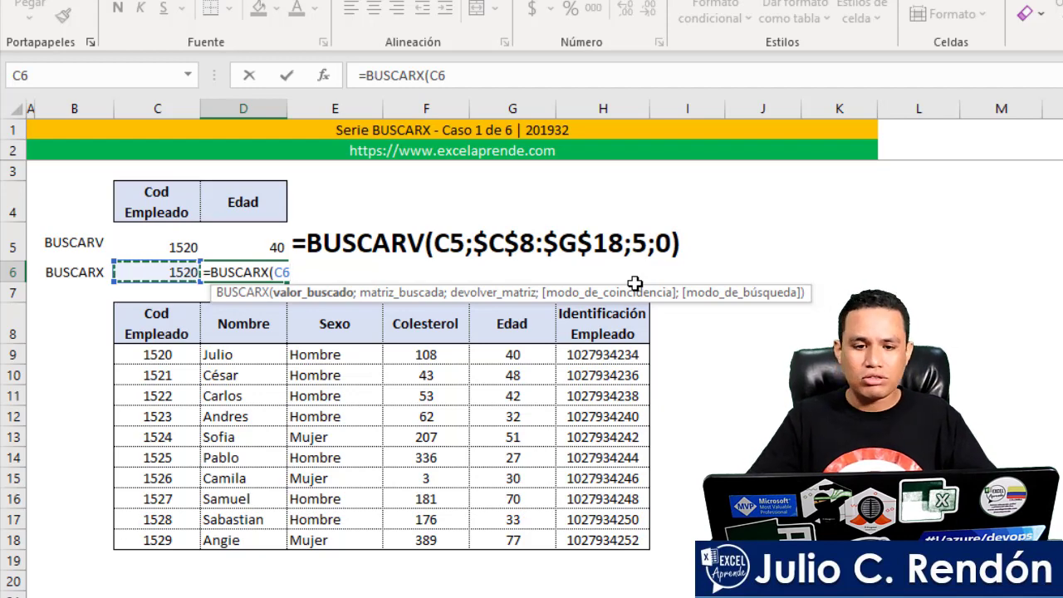
text(;)
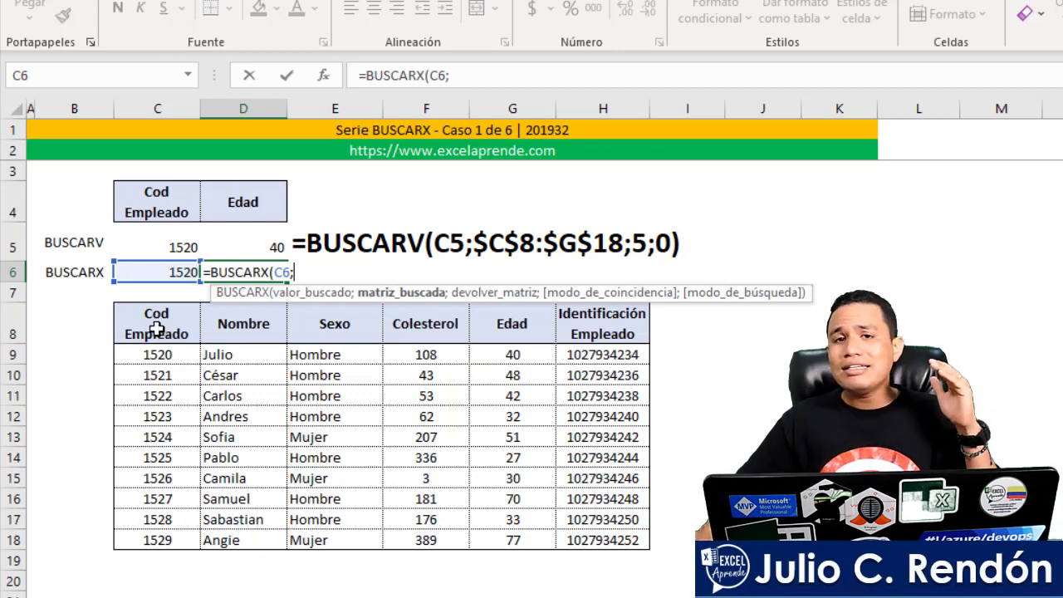
drag(156, 328, 155, 531)
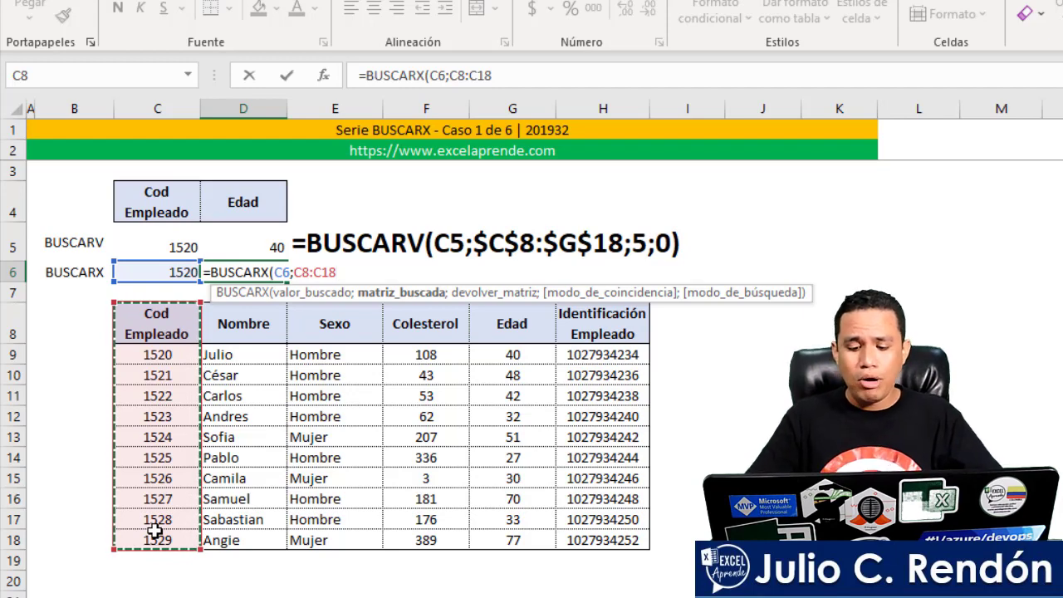
text(;)
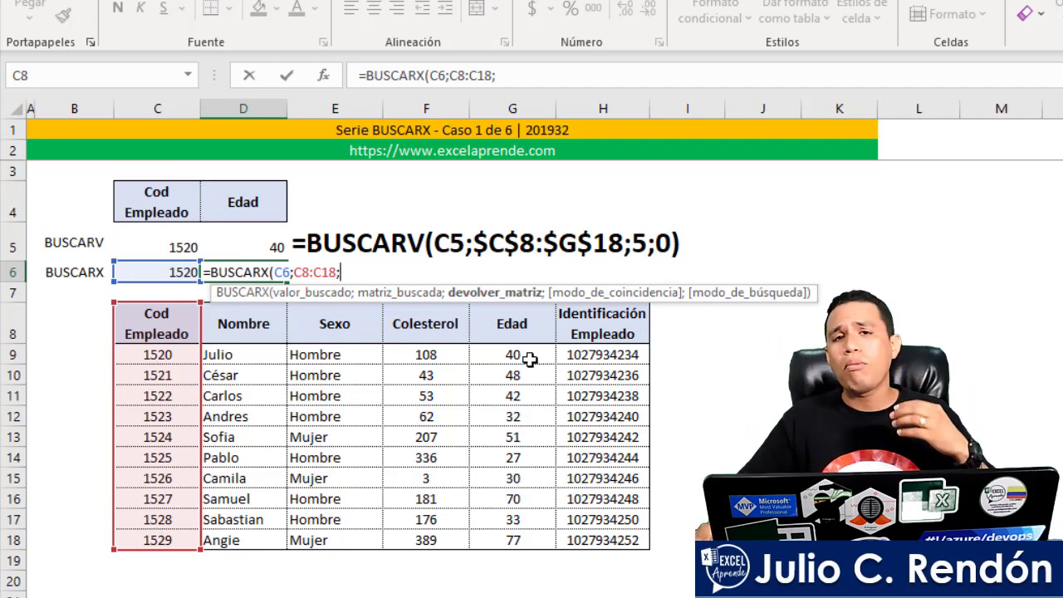
drag(514, 328, 503, 538)
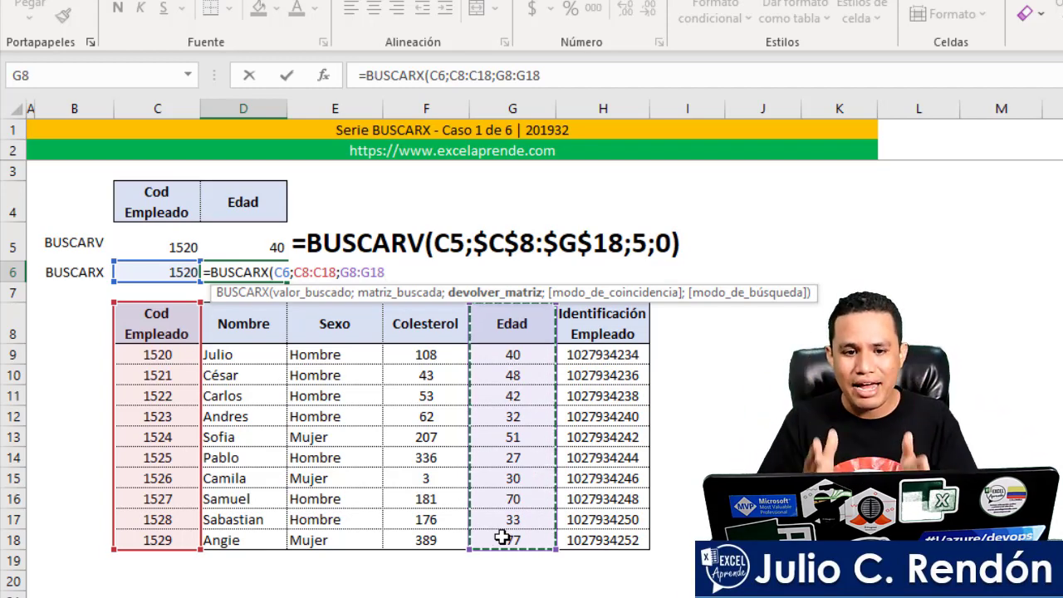
text())
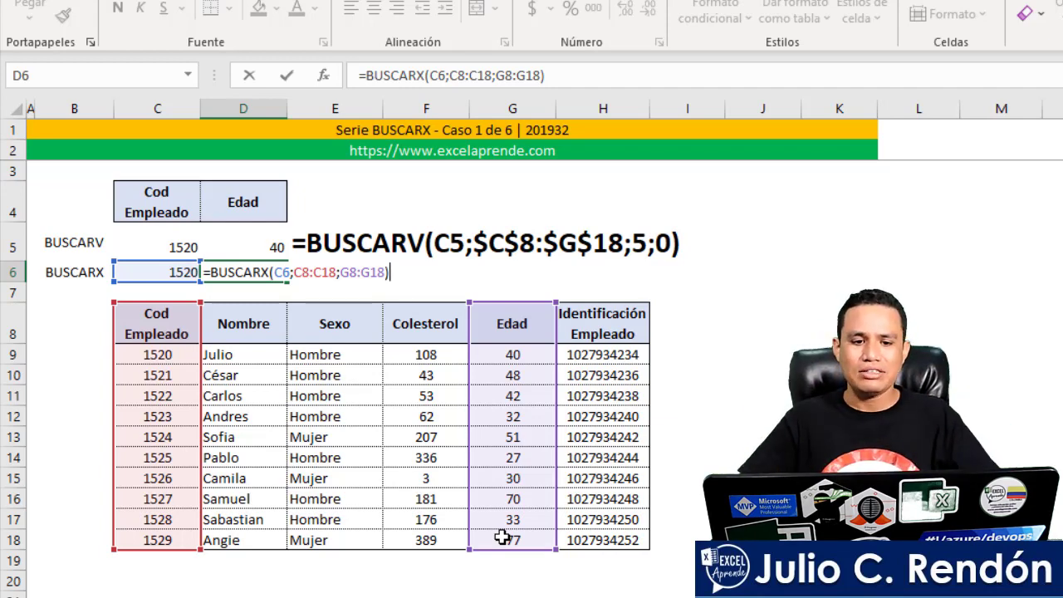
key(Return)
Copy the formatted formula-text cell E5.
key(Up)
key(Up)
key(Right)
key(ctrl+c)
Paste E5's formula-text cell into E6 to show the BUSCARX formula in large bold text.
key(Down)
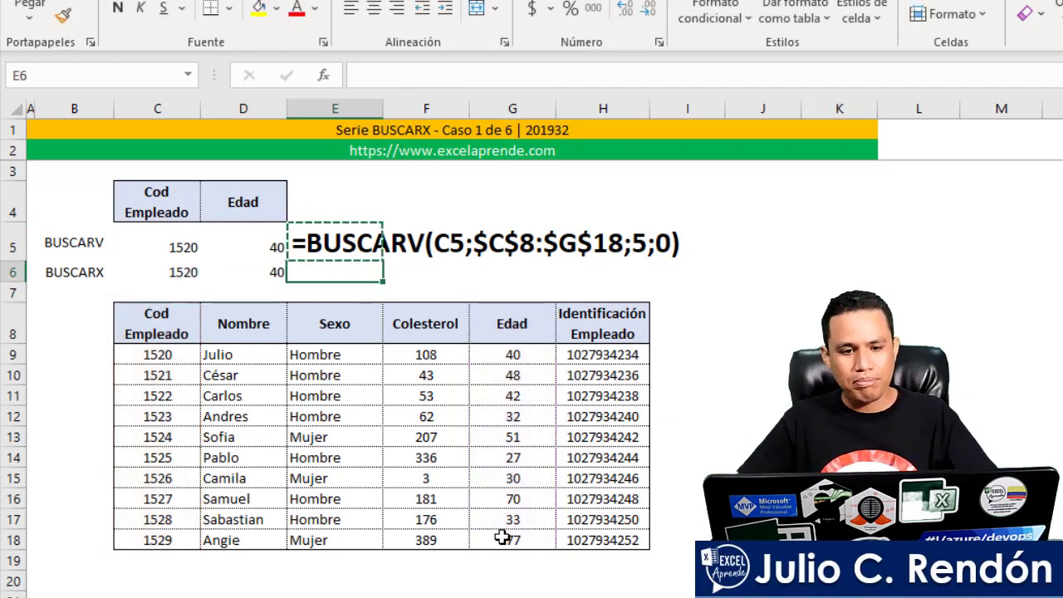
key(Return)
key(Right)
key(Right)
key(Right)
key(Right)
key(Right)
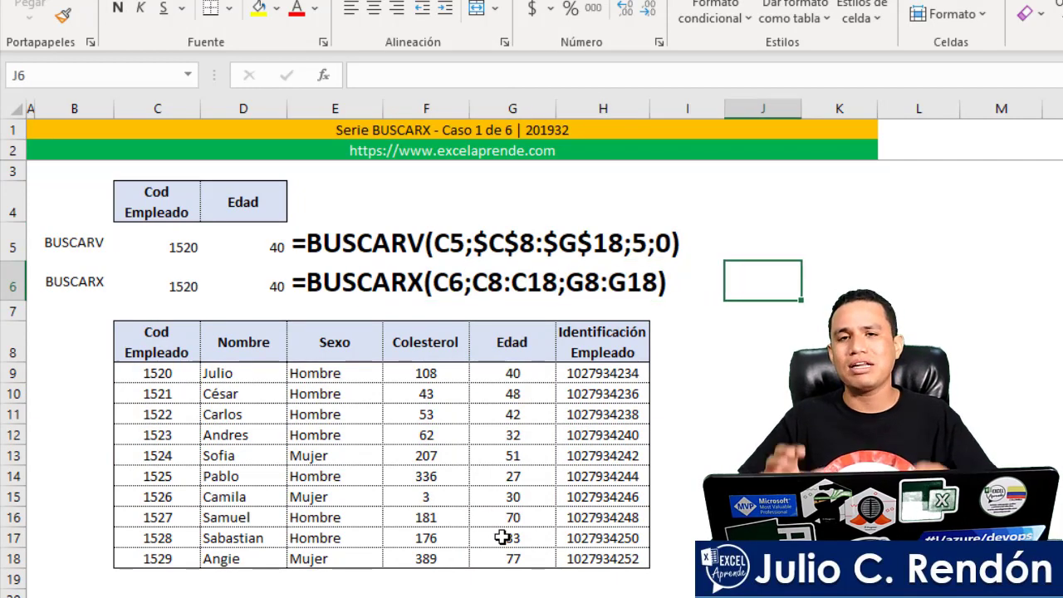